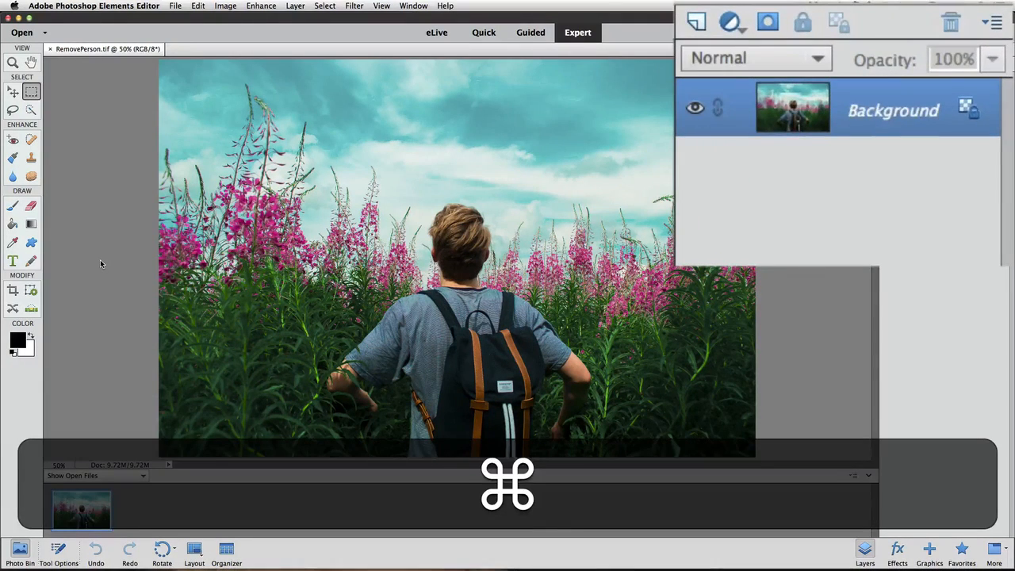
# - Duplicate the Background layer and draw a loose lasso selection around the man with the backpack
pyautogui.hotkey('ctrl', 'j')
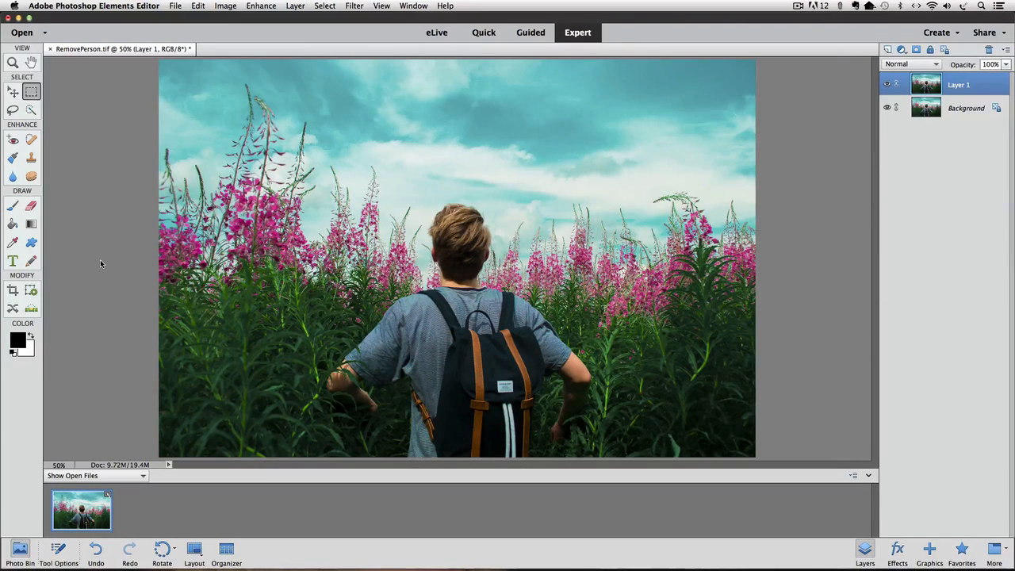
pyautogui.click(12, 110)
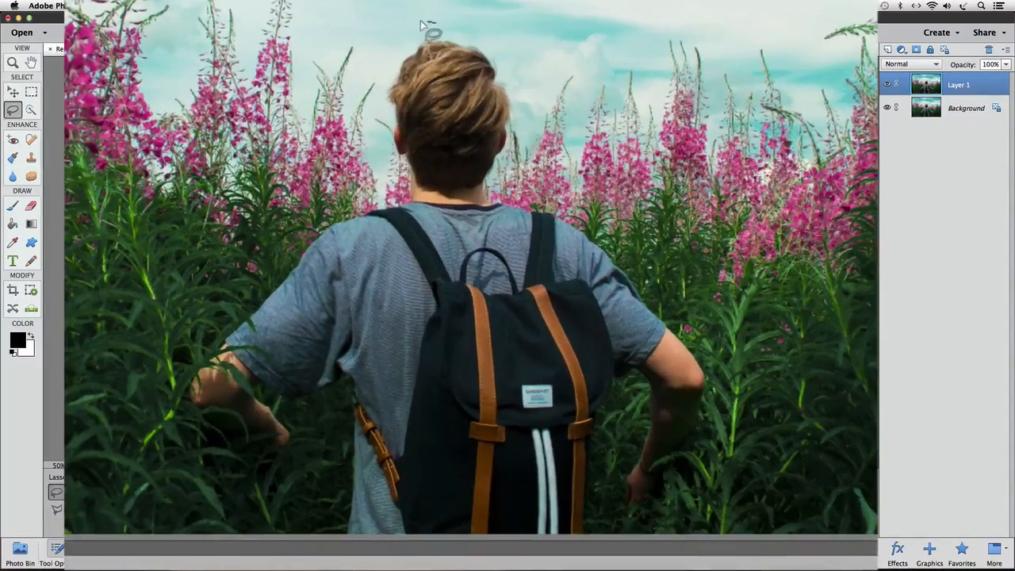
pyautogui.moveTo(428, 24)
pyautogui.mouseDown()
pyautogui.moveTo(383, 48)
pyautogui.moveTo(367, 135)
pyautogui.moveTo(299, 222)
pyautogui.moveTo(197, 302)
pyautogui.moveTo(168, 351)
pyautogui.mouseUp()
pyautogui.moveTo(162, 430)
pyautogui.mouseDown()
pyautogui.moveTo(186, 450)
pyautogui.moveTo(281, 486)
pyautogui.moveTo(310, 508)
pyautogui.moveTo(317, 531)
pyautogui.moveTo(373, 556)
pyautogui.moveTo(597, 555)
pyautogui.moveTo(695, 515)
pyautogui.moveTo(724, 460)
pyautogui.moveTo(732, 366)
pyautogui.moveTo(656, 256)
pyautogui.moveTo(535, 144)
pyautogui.moveTo(535, 111)
pyautogui.mouseUp()
pyautogui.moveTo(513, 56); pyautogui.dragTo(459, 26)
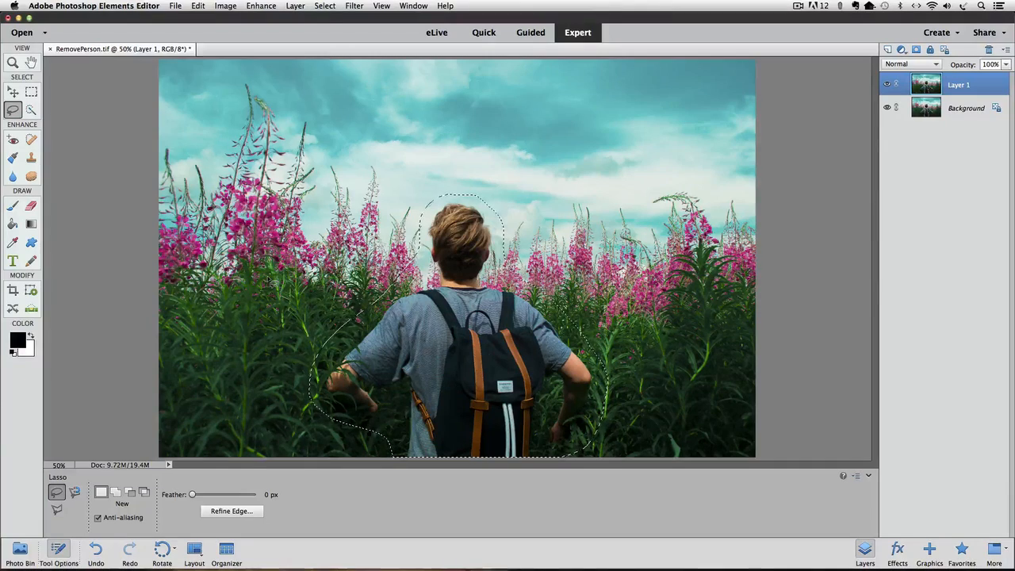
# - Fill the selected man using Content-Aware at Normal mode and 100% opacity, and deselect
pyautogui.click(113, 14)
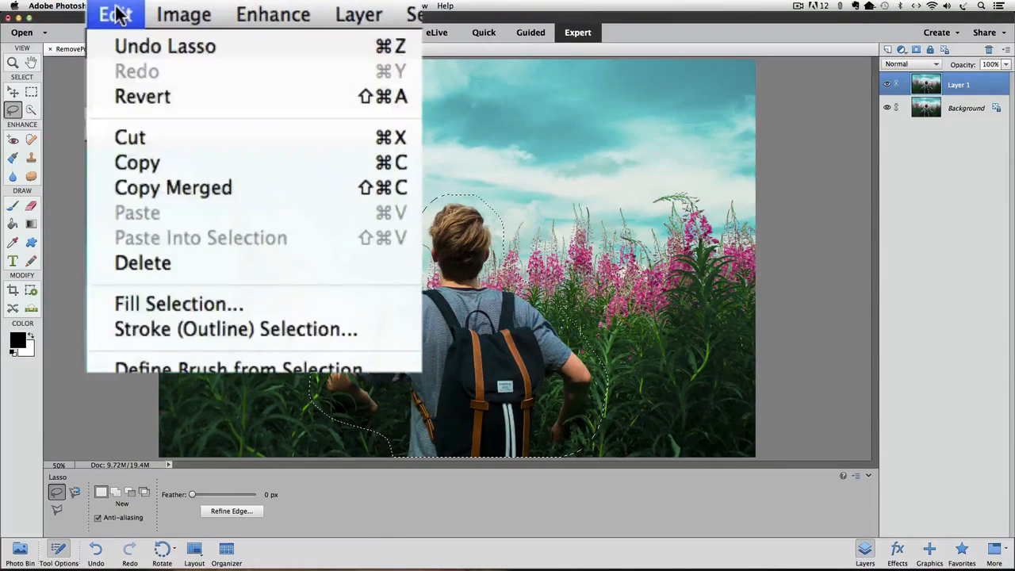
pyautogui.click(192, 302)
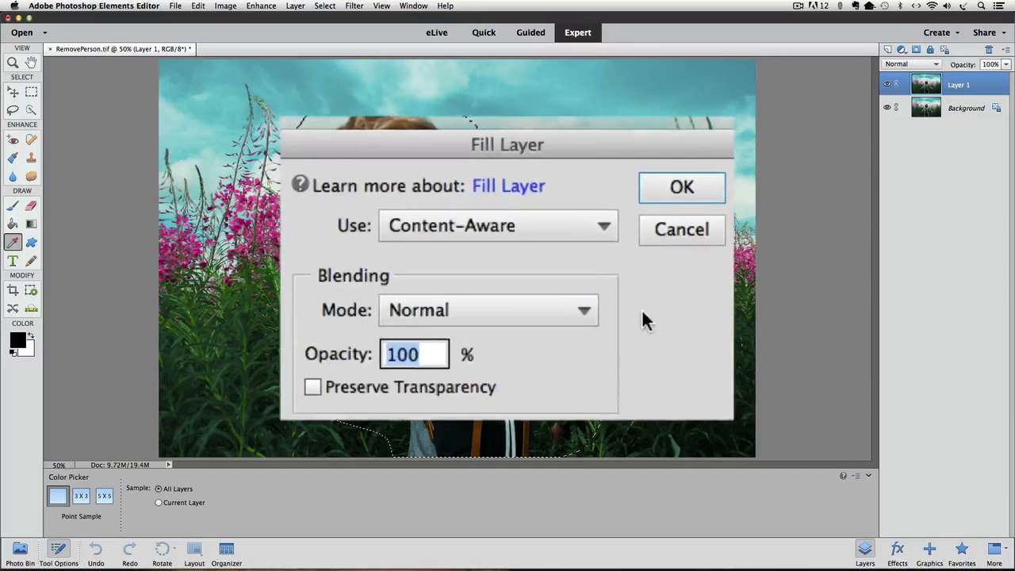
pyautogui.click(532, 226)
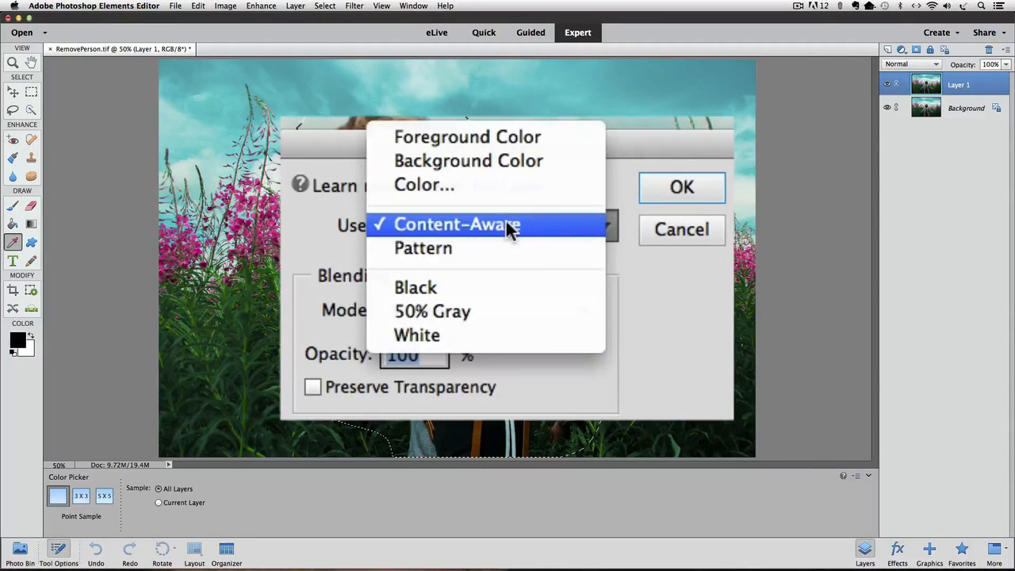
pyautogui.click(492, 226)
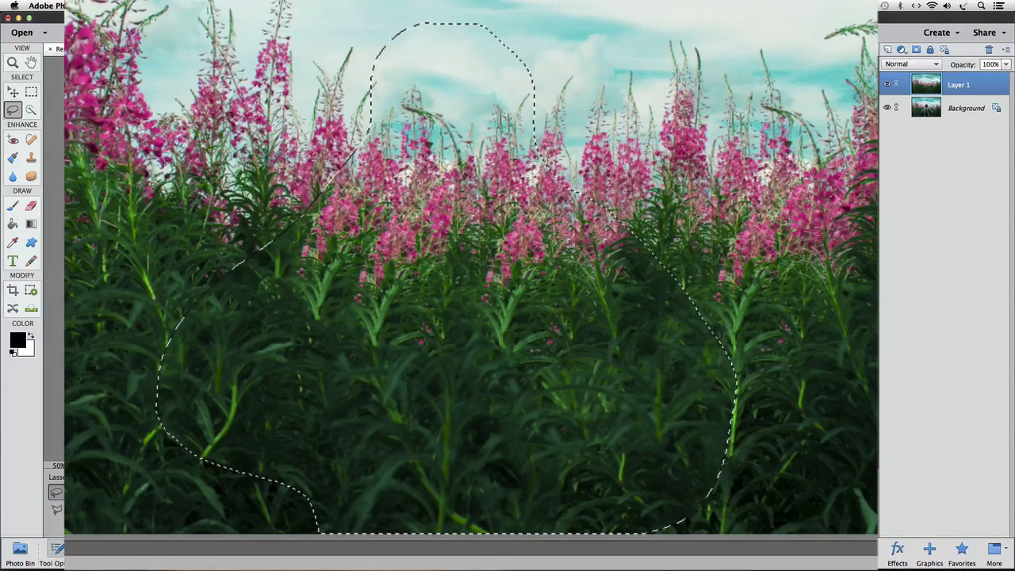
pyautogui.press('super+d')
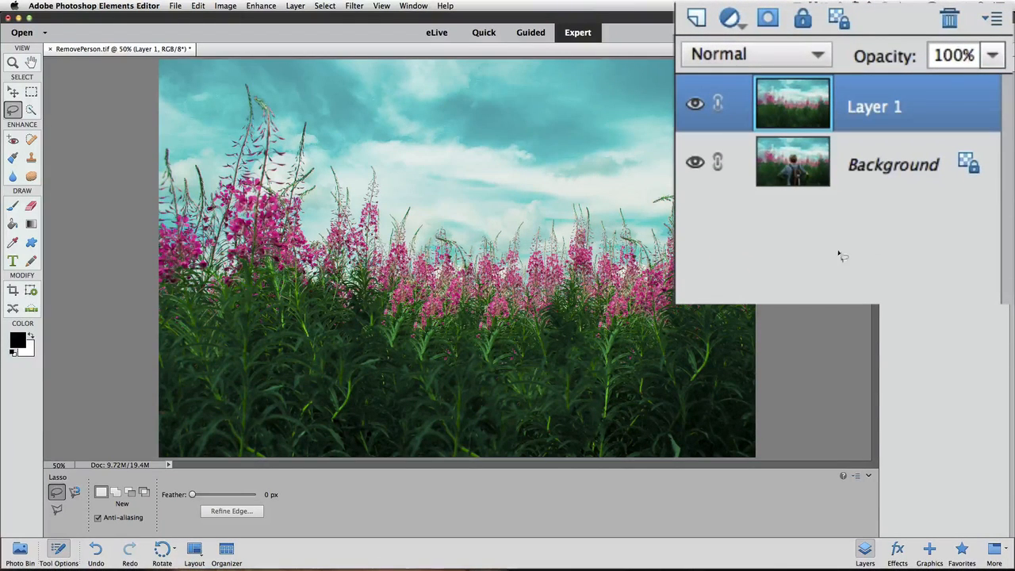
# - Add a blank layer above Layer 1 and enlarge the Clone Stamp brush to 100 px
pyautogui.click(697, 19)
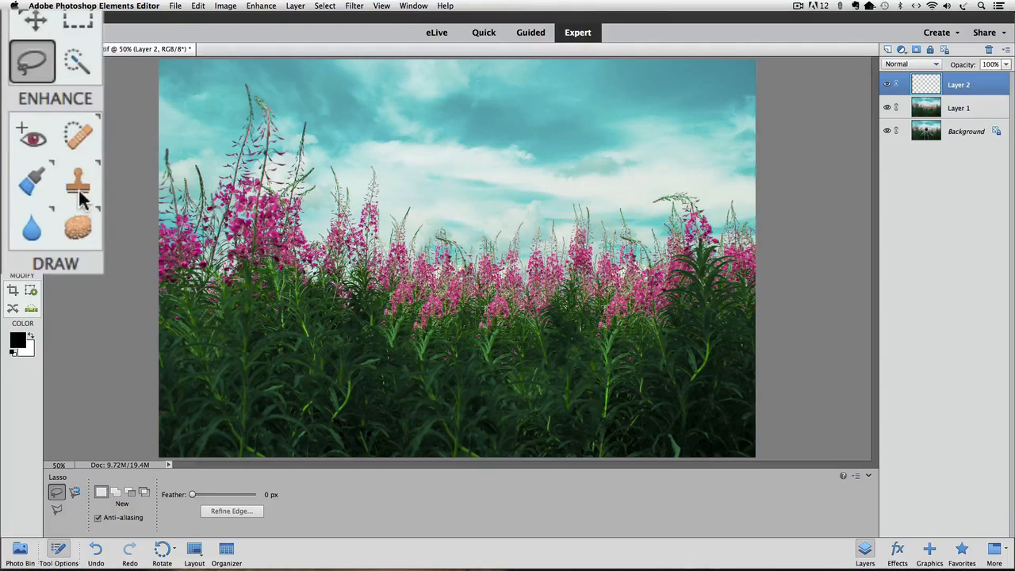
pyautogui.click(31, 158)
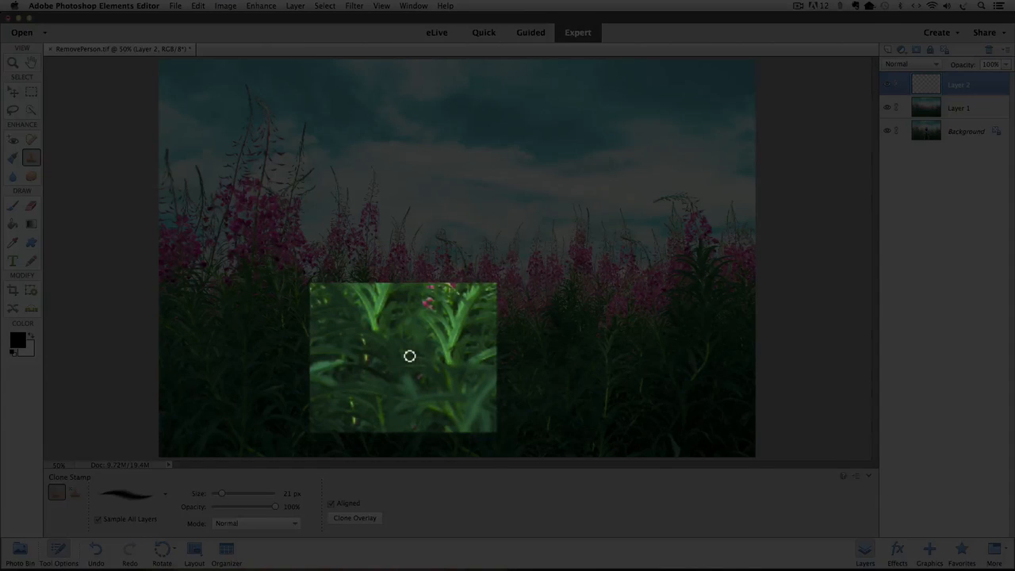
pyautogui.press(']')
pyautogui.press(']')
pyautogui.press(']')
pyautogui.press(']')
pyautogui.press(']')
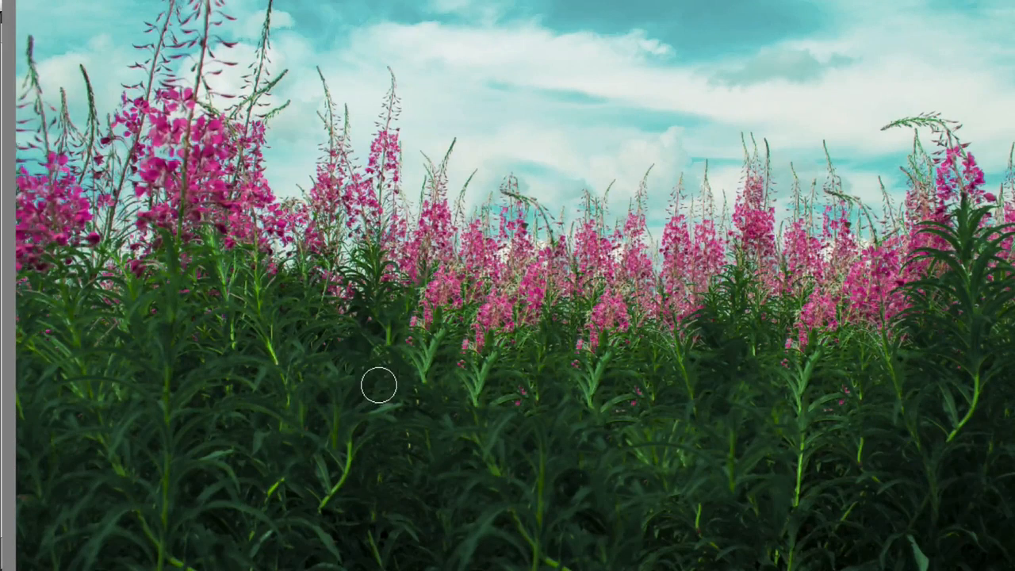
# - Clone nearby dark foliage over the leftmost repeated bright stem just below the pink blossoms in the filled area
pyautogui.press('alt')
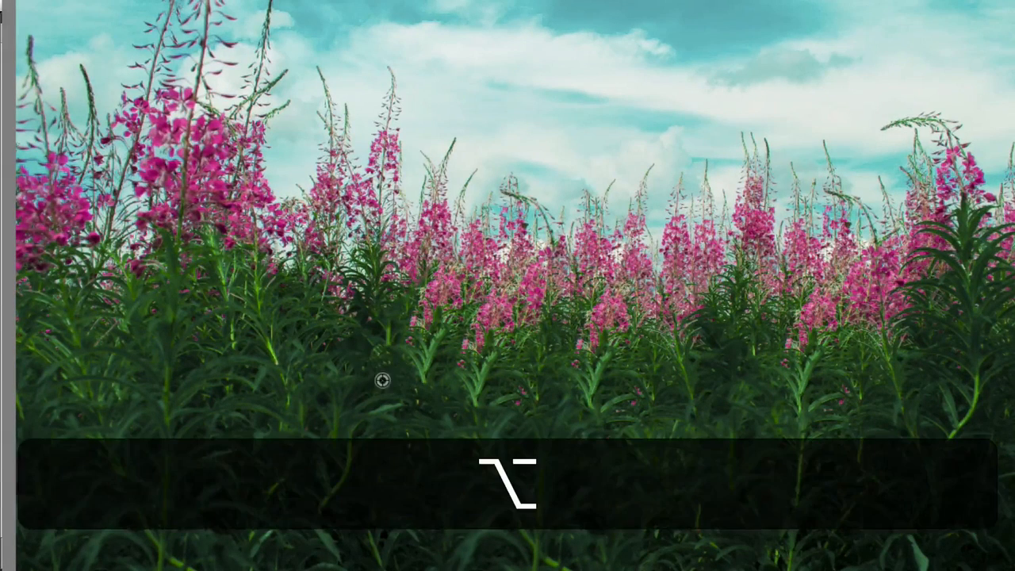
pyautogui.keyDown('alt'); pyautogui.click(382, 380); pyautogui.keyUp('alt')
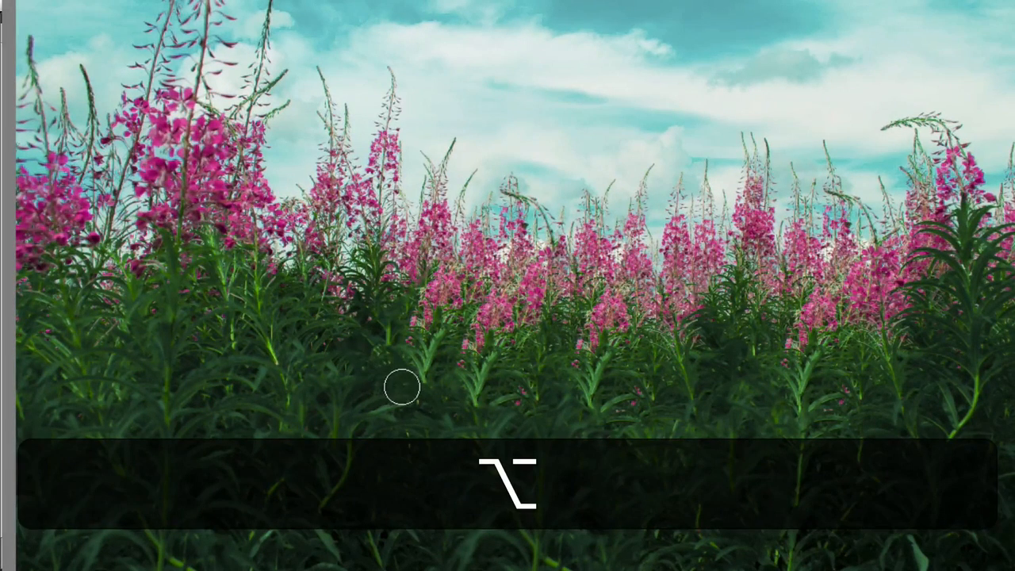
pyautogui.click(423, 373)
pyautogui.click(416, 355)
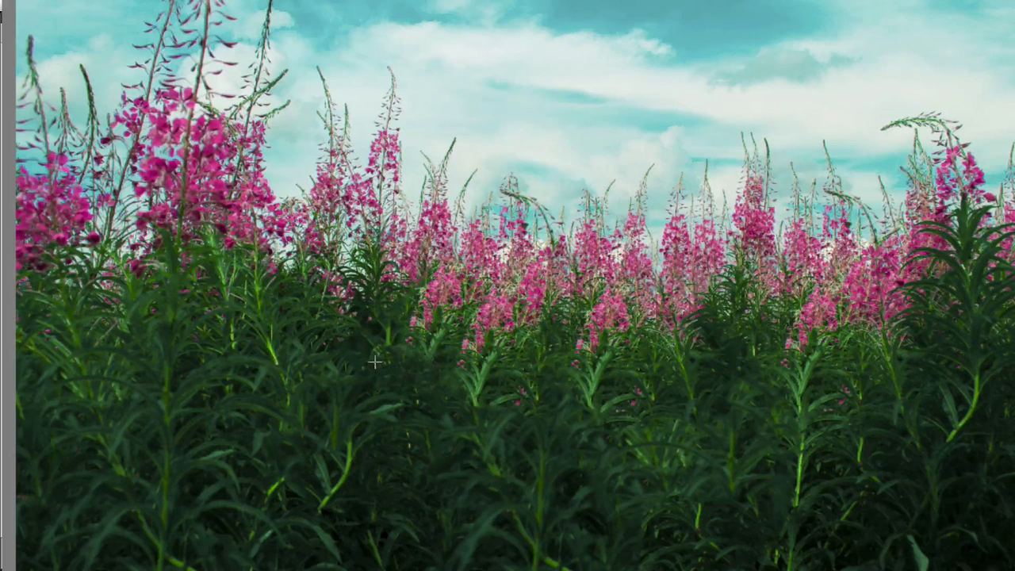
pyautogui.click(425, 350)
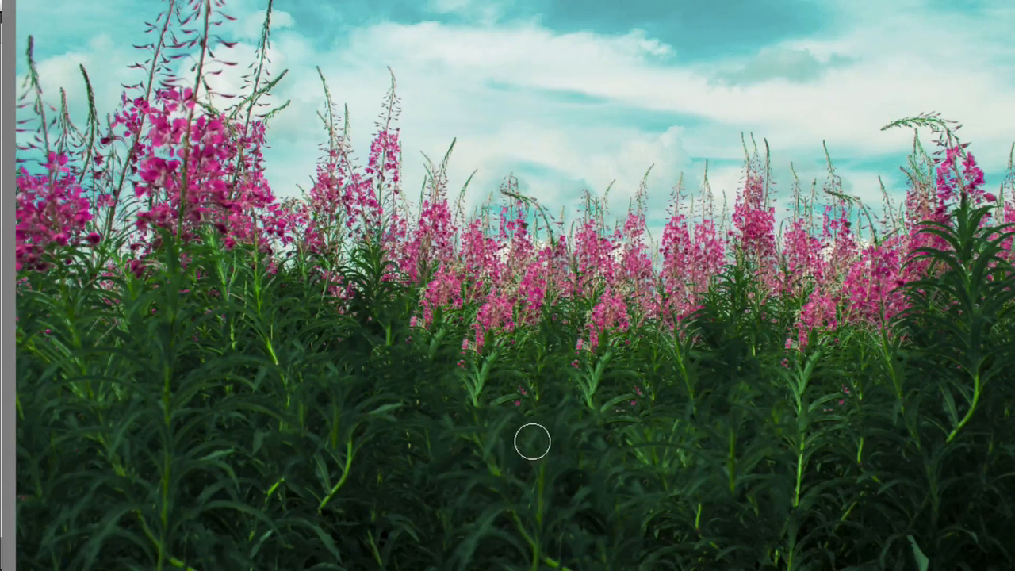
# - Clone foliage over the second repeated bright stem and touch up the pink blossom cluster above it
pyautogui.press('alt')
pyautogui.keyDown('alt'); pyautogui.click(538, 434); pyautogui.keyUp('alt')
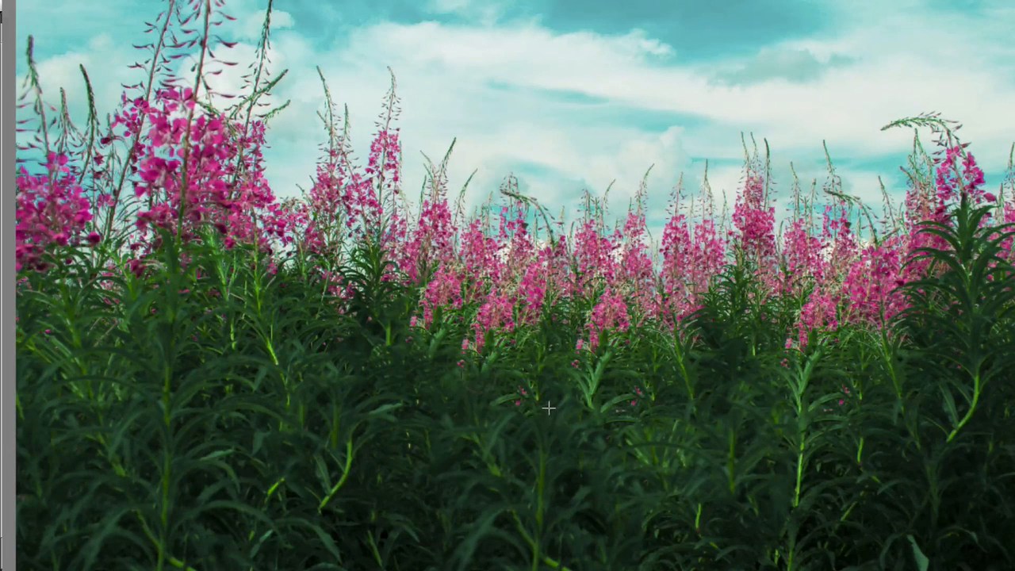
pyautogui.press('alt')
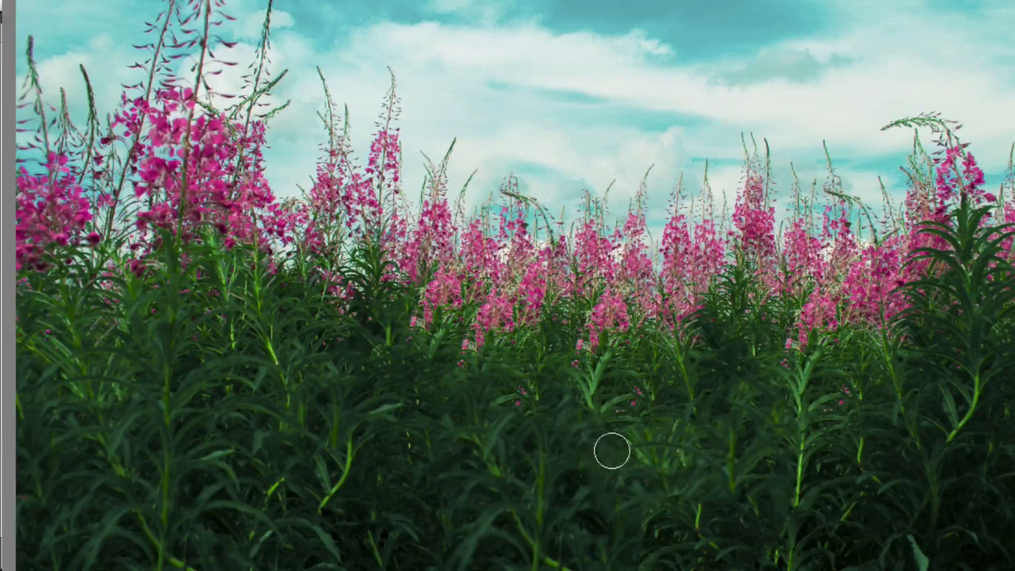
pyautogui.press('alt')
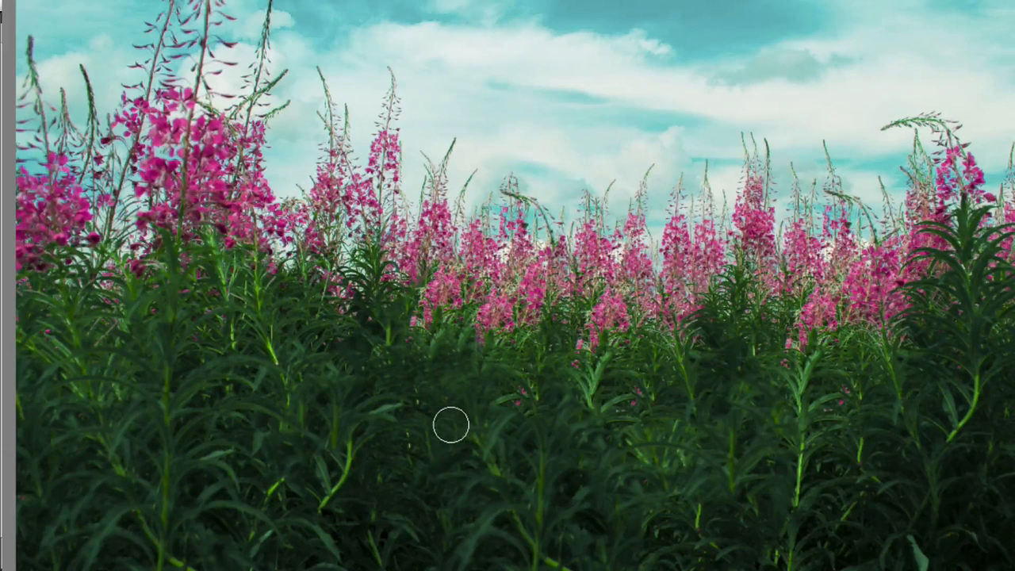
pyautogui.press('alt')
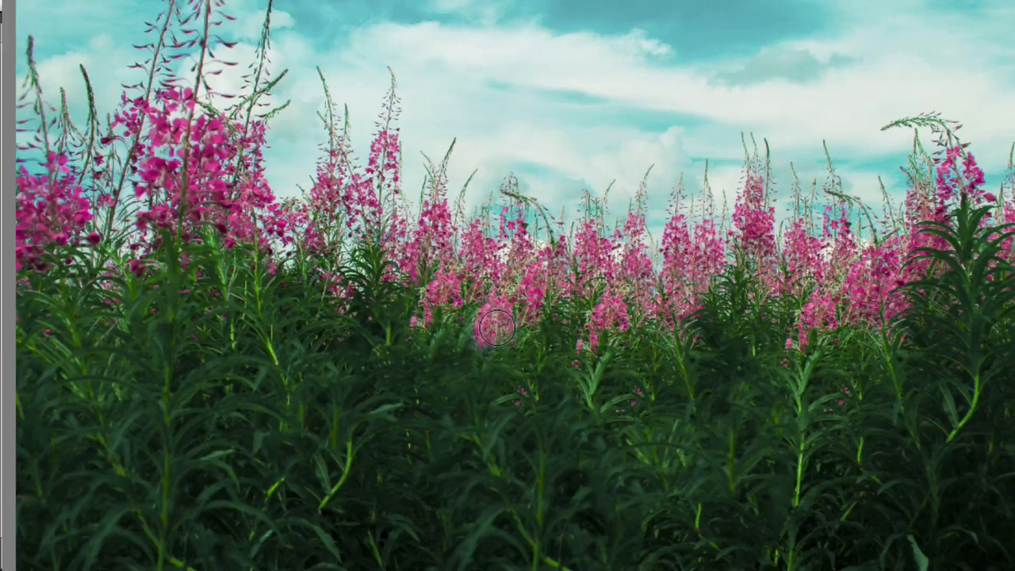
pyautogui.press('alt')
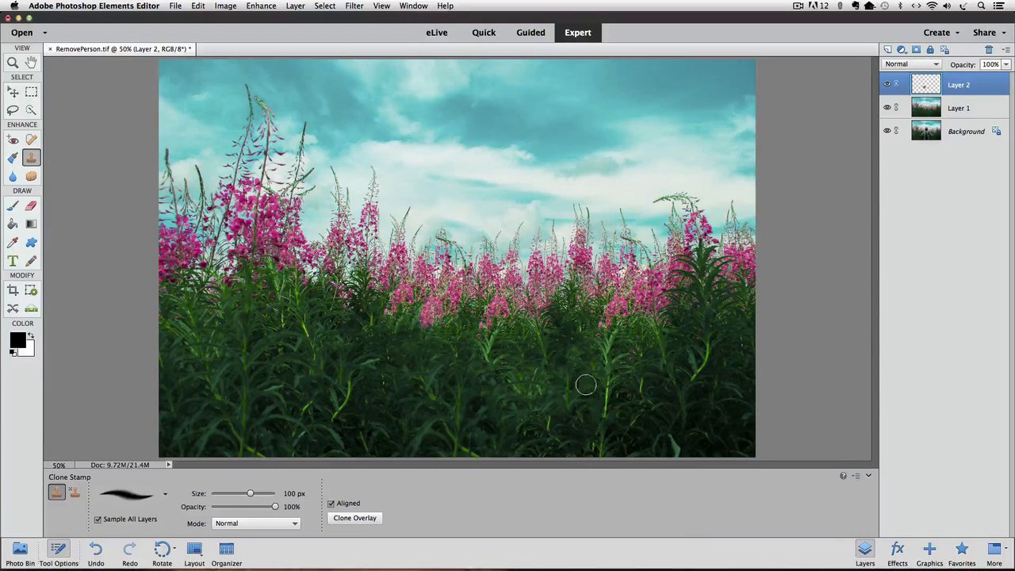
# - Clone foliage over the dark patch right of centre and over the remaining bright stem below the central blossoms
pyautogui.press('alt')
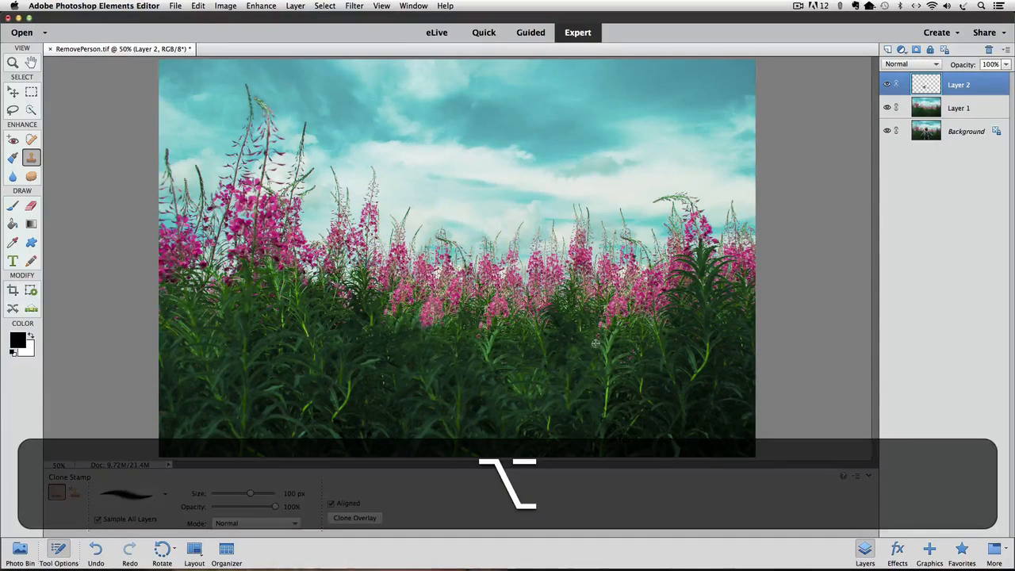
pyautogui.click(584, 370)
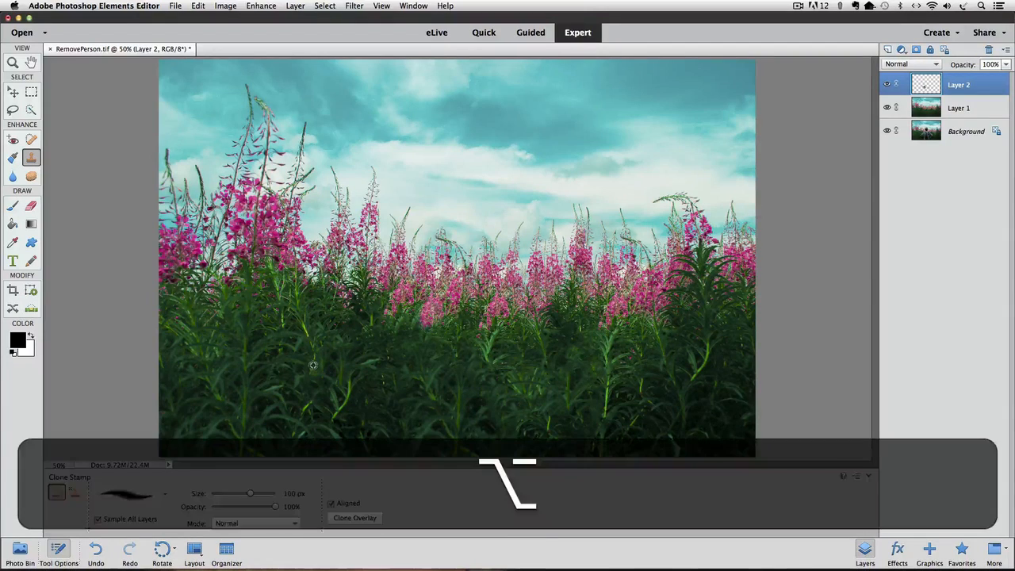
pyautogui.keyDown('alt'); pyautogui.click(314, 364); pyautogui.keyUp('alt')
pyautogui.moveTo(485, 360); pyautogui.dragTo(489, 343)
pyautogui.press('alt')
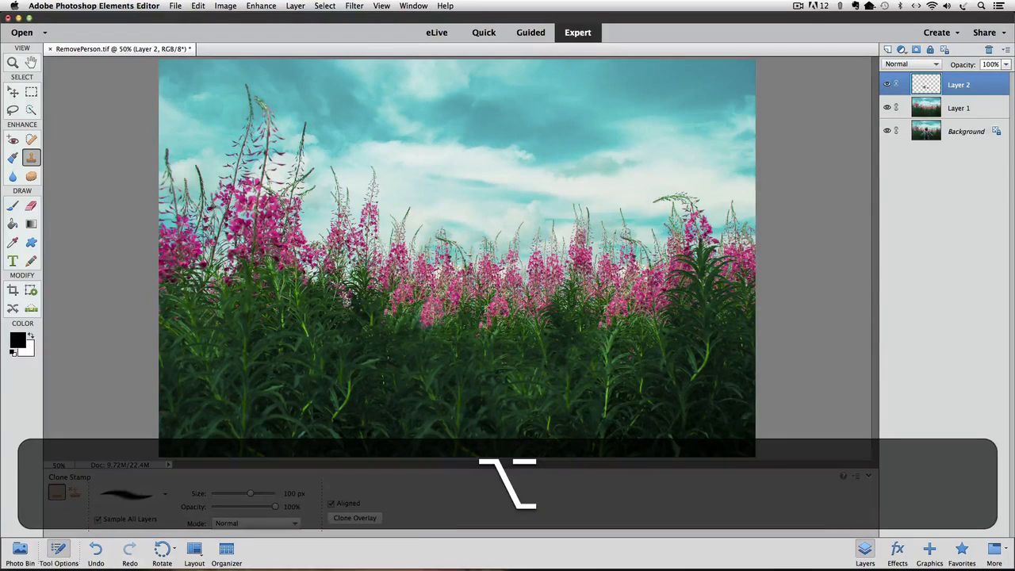
pyautogui.click(482, 334)
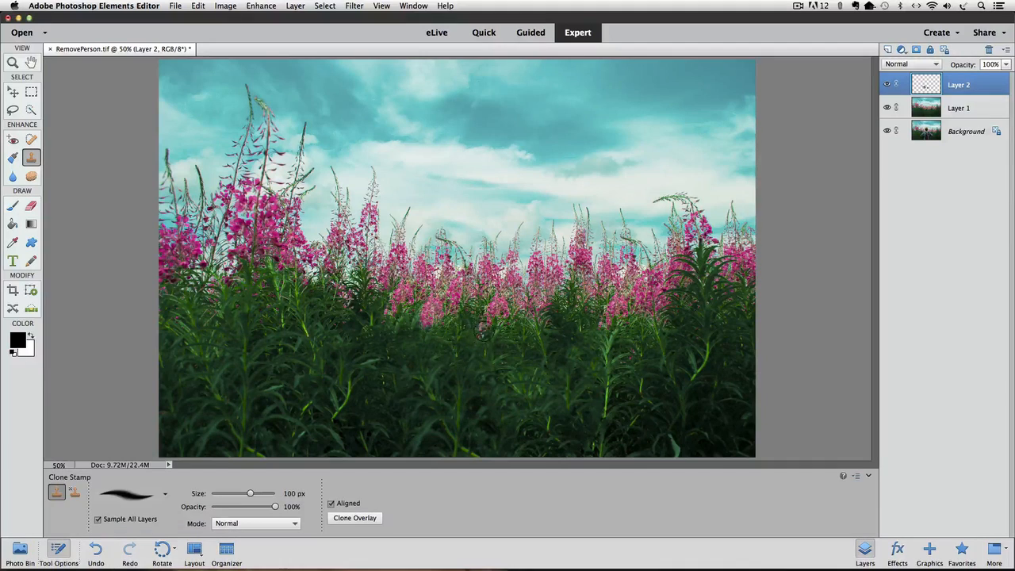
# - Rebuild the lower tip of the central pink blossom with Clone Stamp and clean up the foliage edge left of it
pyautogui.press('alt')
pyautogui.keyDown('alt'); pyautogui.click(498, 311); pyautogui.keyUp('alt')
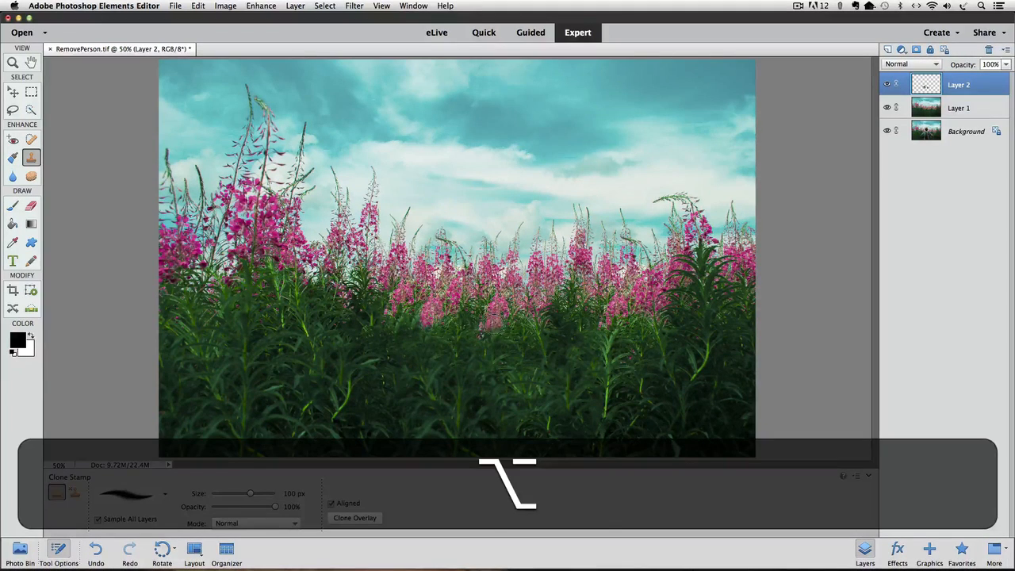
pyautogui.click(497, 324)
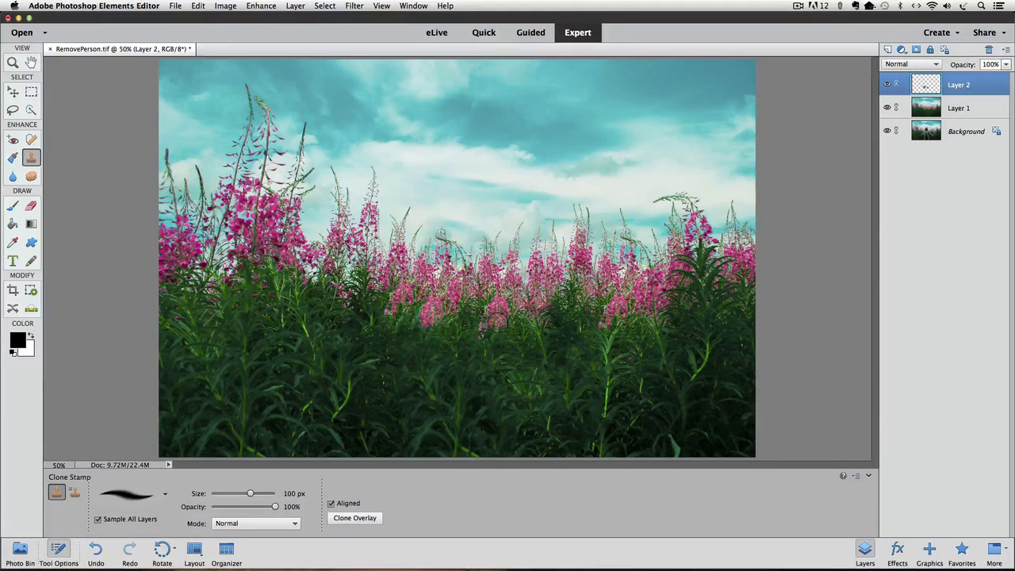
pyautogui.press('alt')
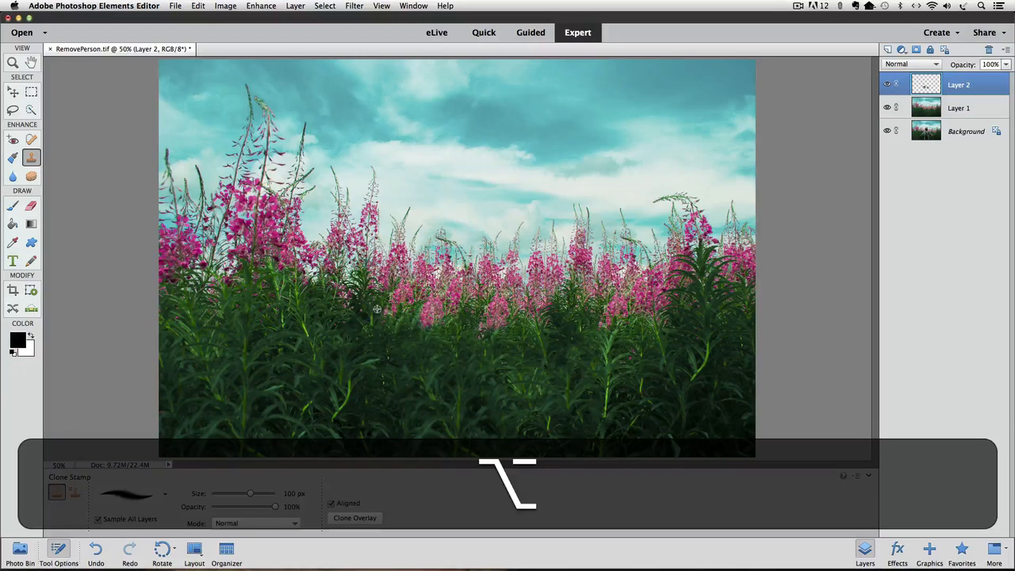
pyautogui.keyDown('alt'); pyautogui.click(377, 309); pyautogui.keyUp('alt')
pyautogui.click(383, 315)
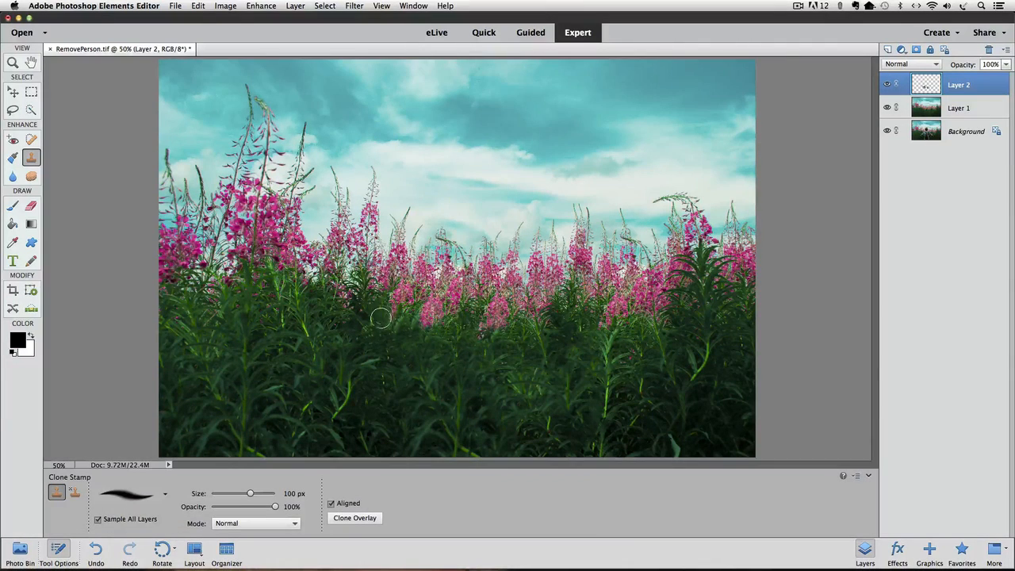
# - Clone sky over the duplicated bent stem that sticks up above the blossoms where the man's head was
pyautogui.click(446, 238)
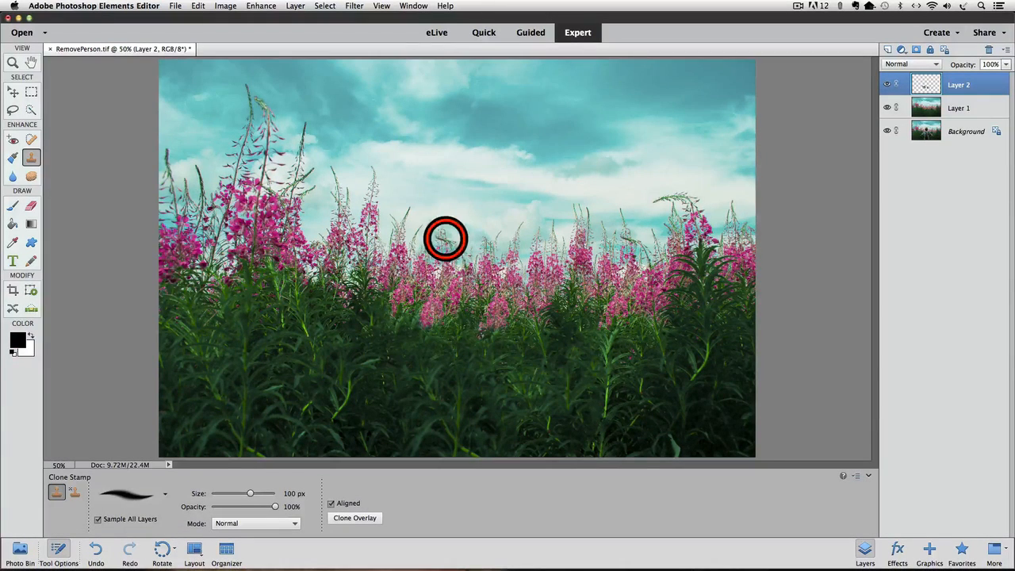
pyautogui.click(629, 239)
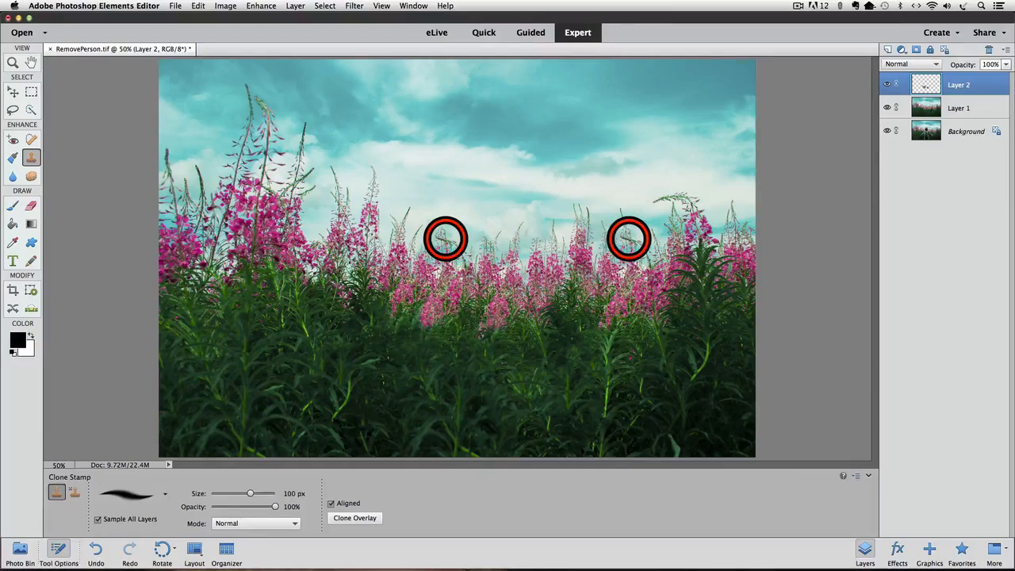
pyautogui.press('alt')
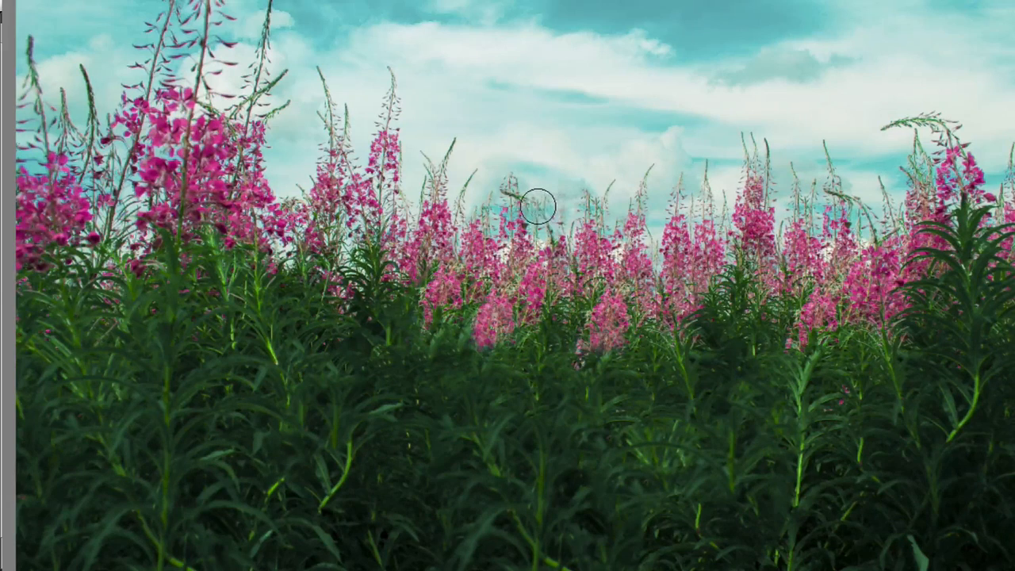
pyautogui.click(541, 201)
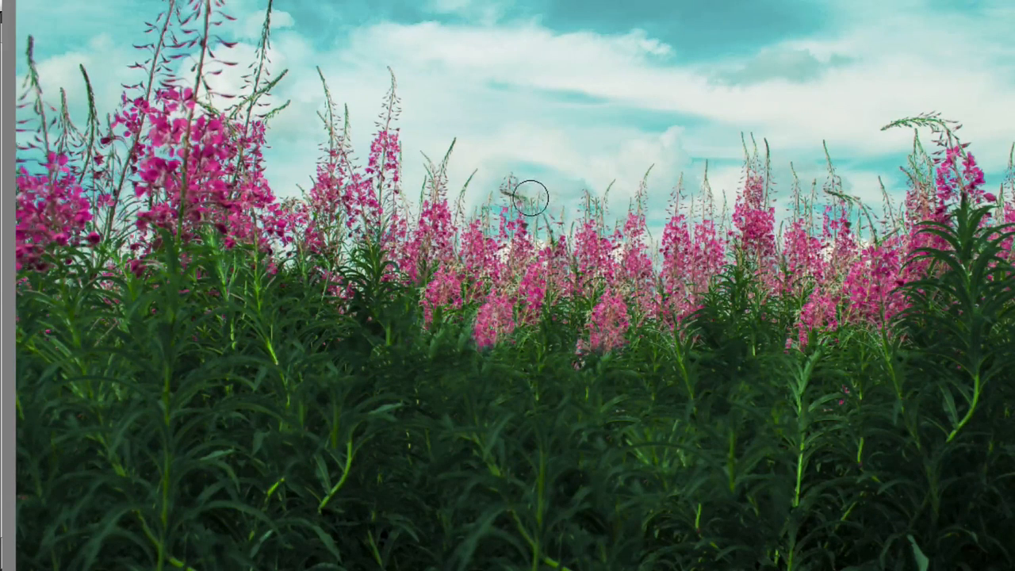
pyautogui.press('alt')
pyautogui.keyDown('alt'); pyautogui.click(459, 202); pyautogui.keyUp('alt')
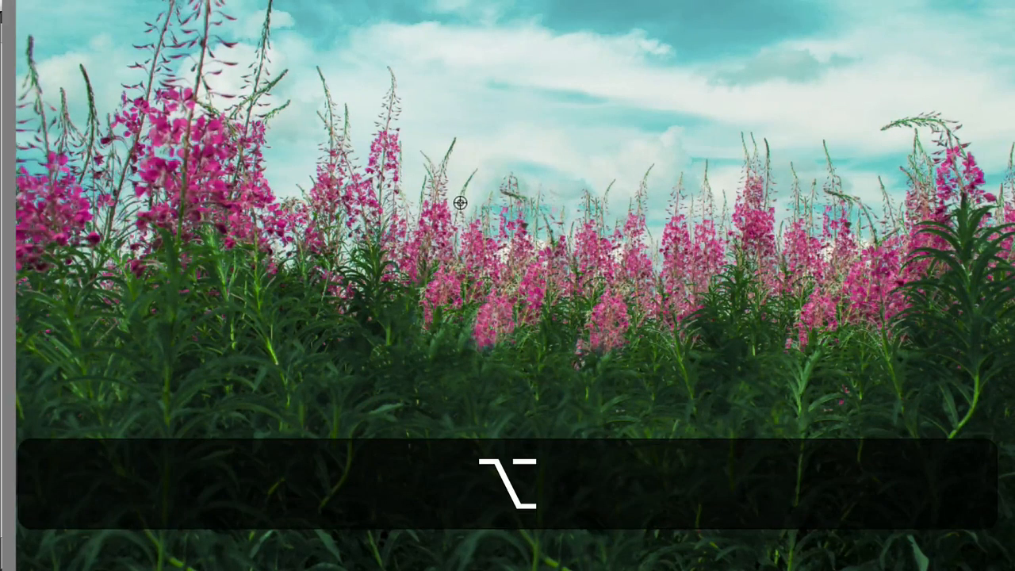
pyautogui.click(506, 193)
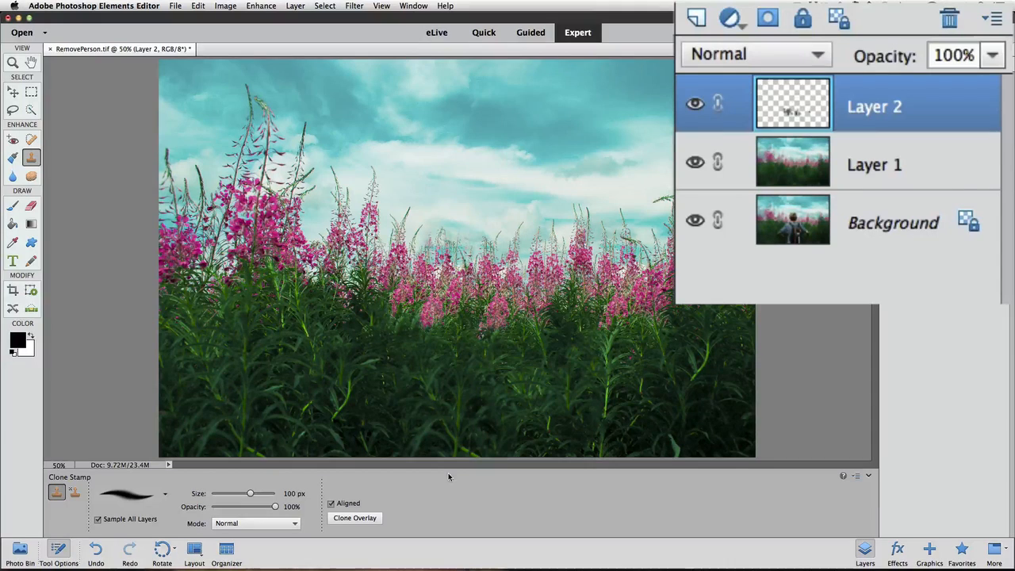
# - Rename Layer 2, which holds the Clone Stamp touch-ups, as "clone repeating"
pyautogui.doubleClick(876, 107)
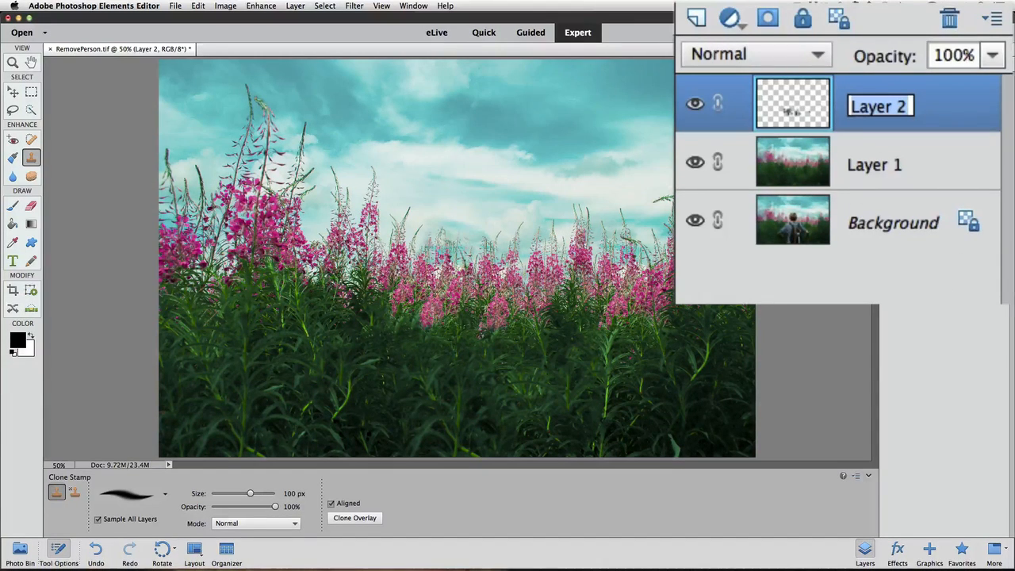
pyautogui.write('clo')
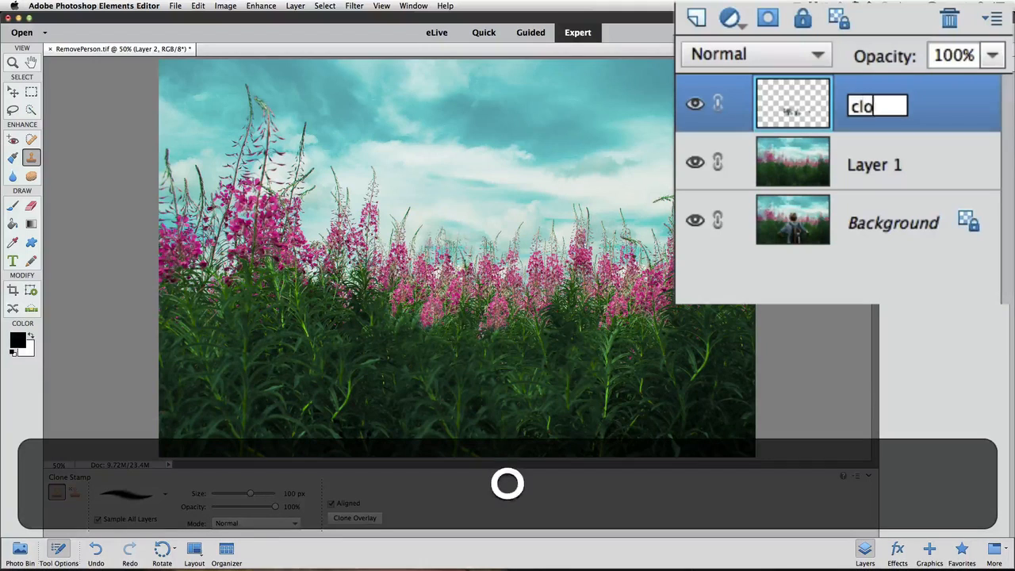
pyautogui.write('ne r')
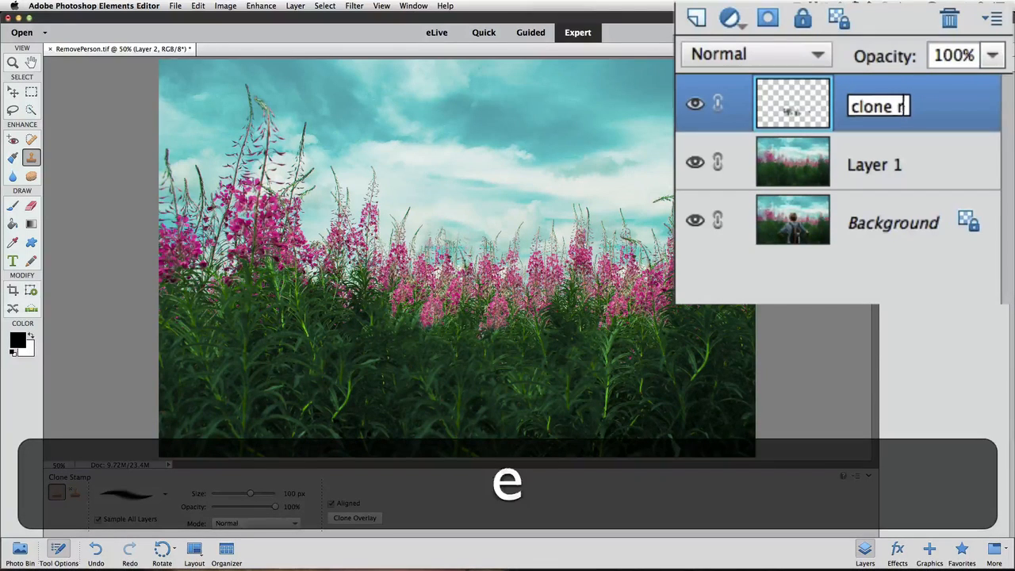
pyautogui.write('epeating')
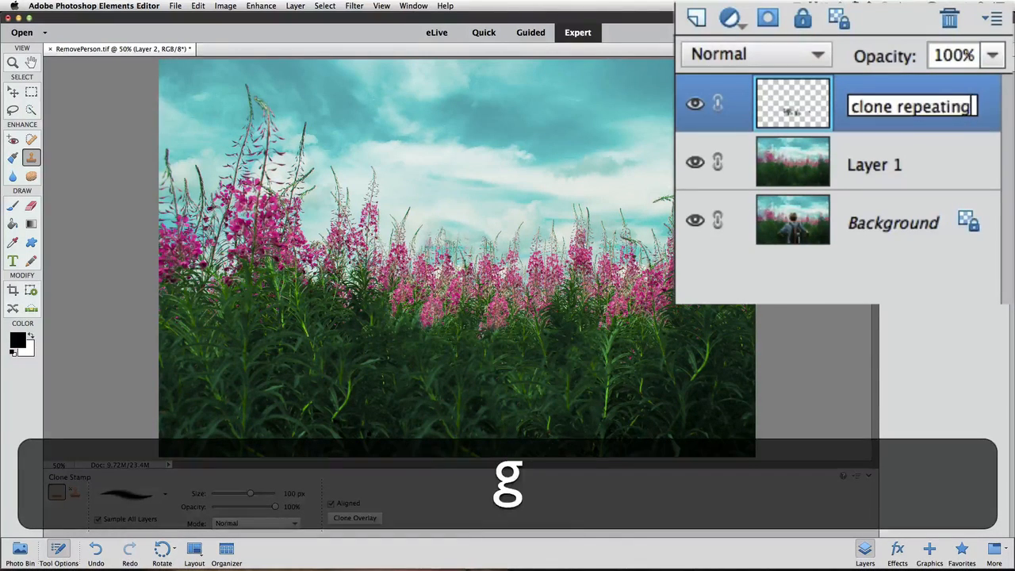
pyautogui.press('Return')
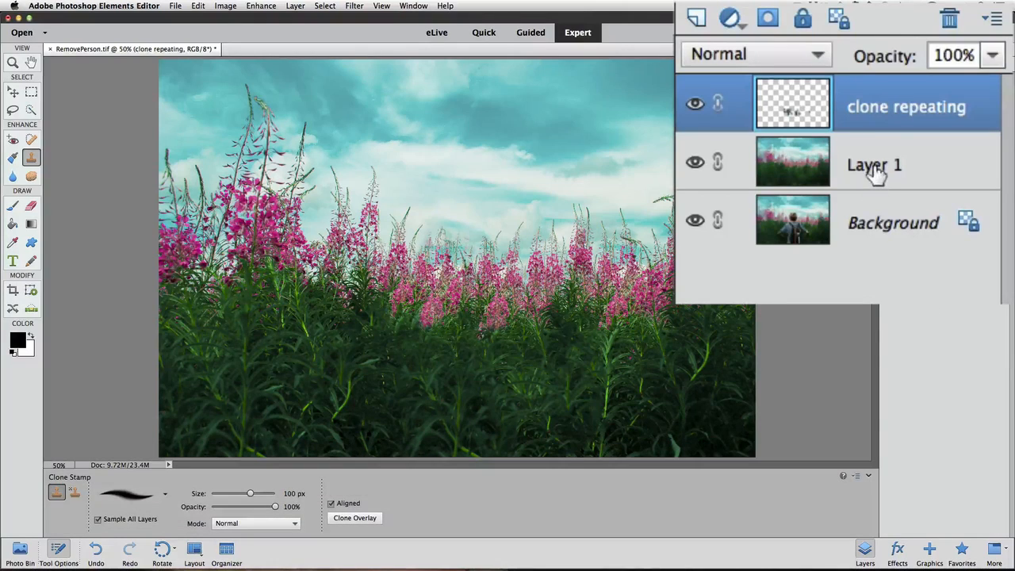
# - Rename Layer 1, the photo copy with the man filled out, as "content aware fill"
pyautogui.click(877, 175)
pyautogui.doubleClick(873, 173)
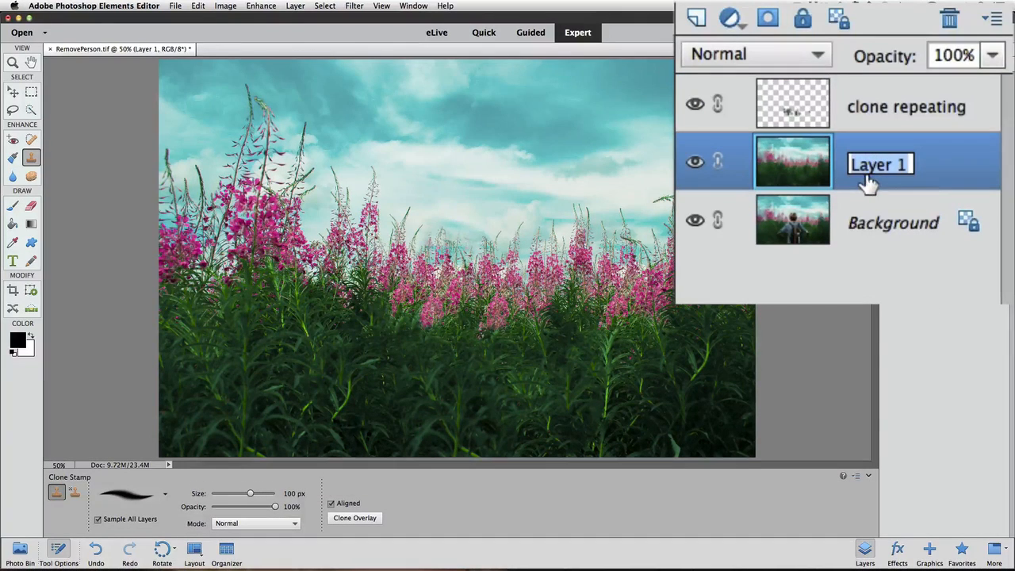
pyautogui.write('co')
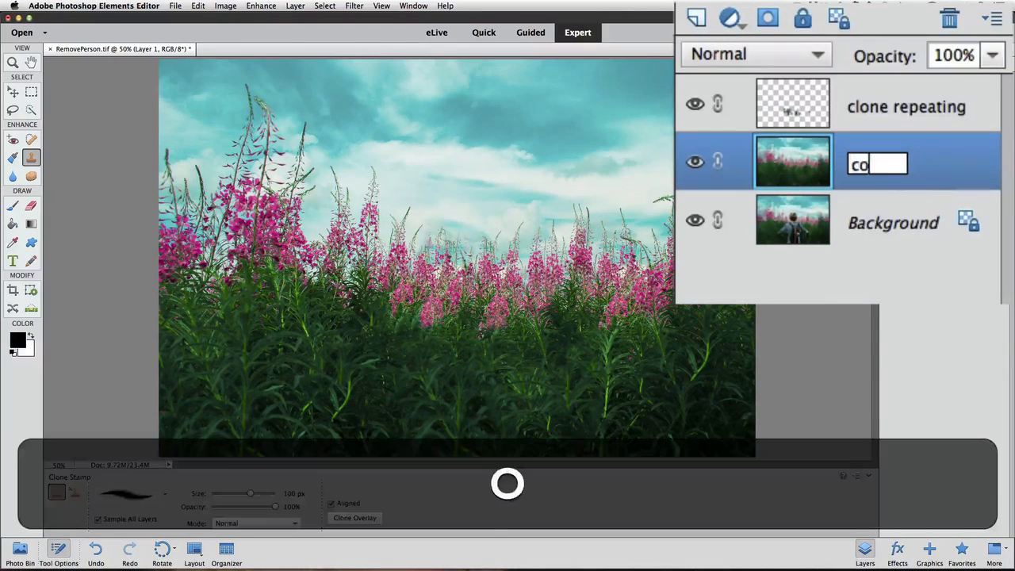
pyautogui.write('ntent a')
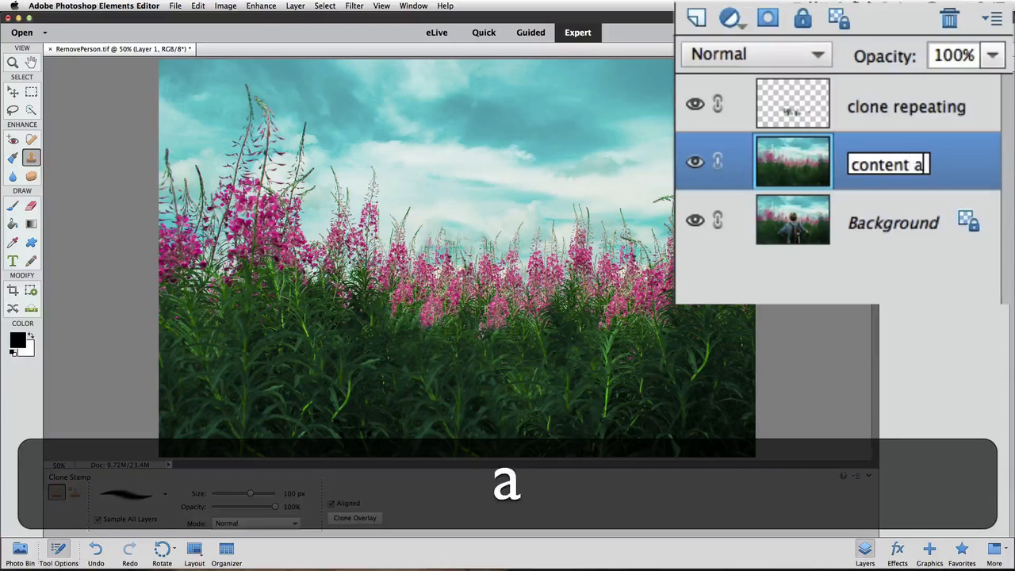
pyautogui.write('ware fill')
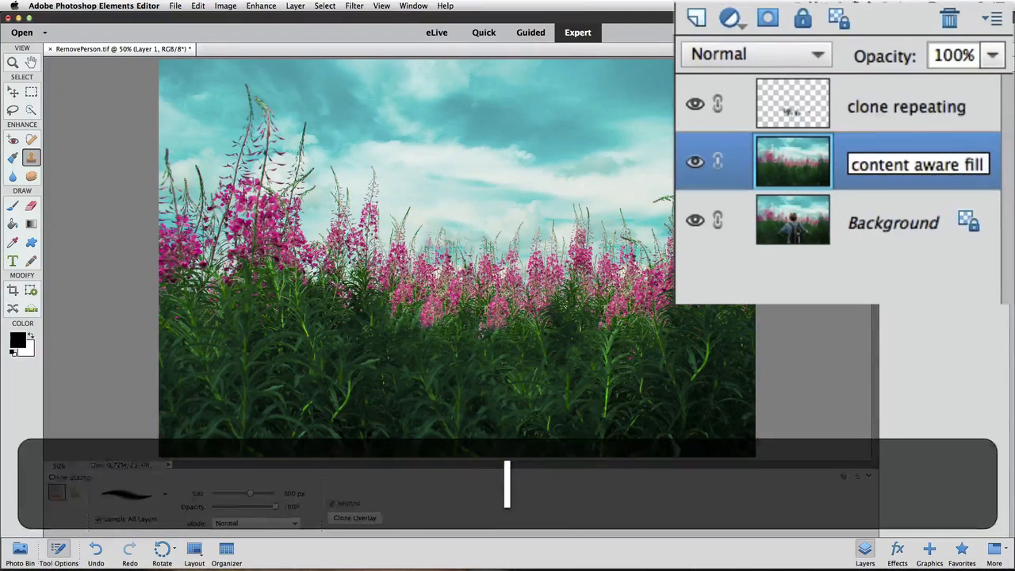
pyautogui.press('Return')
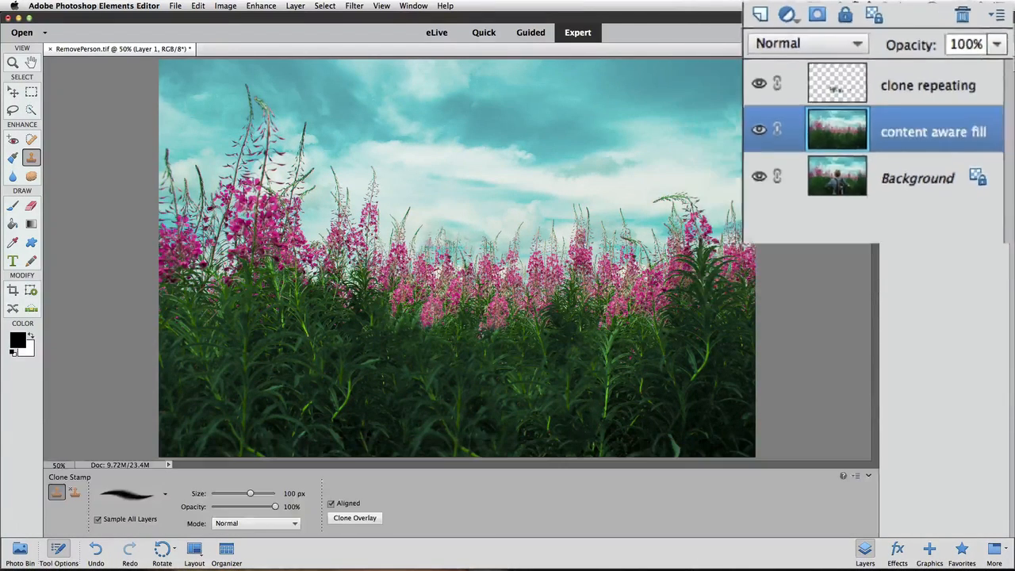